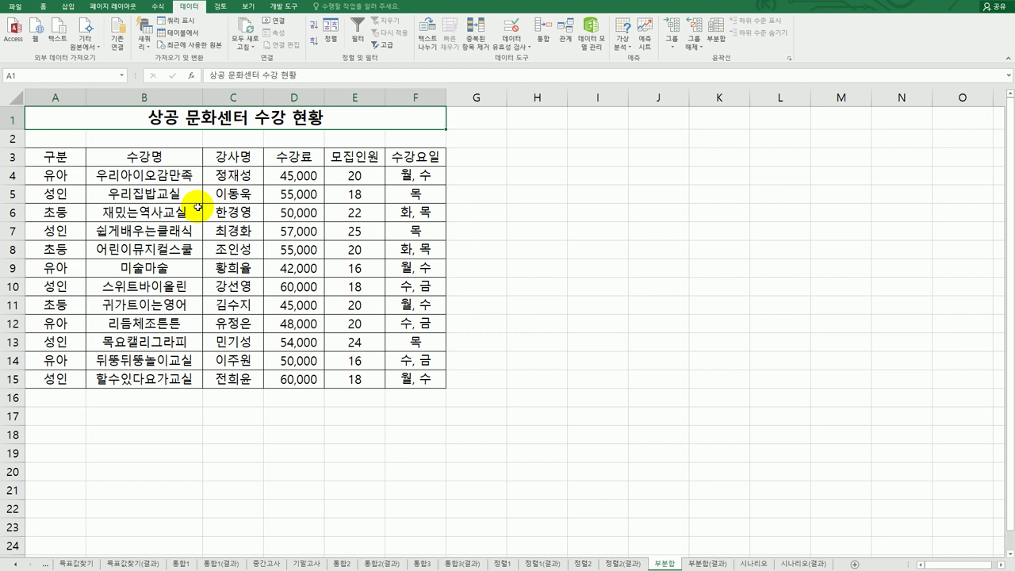
Examine the 구분, 수강료 and 모집인원 headers and the first four course records of the table
left_click(73, 159)
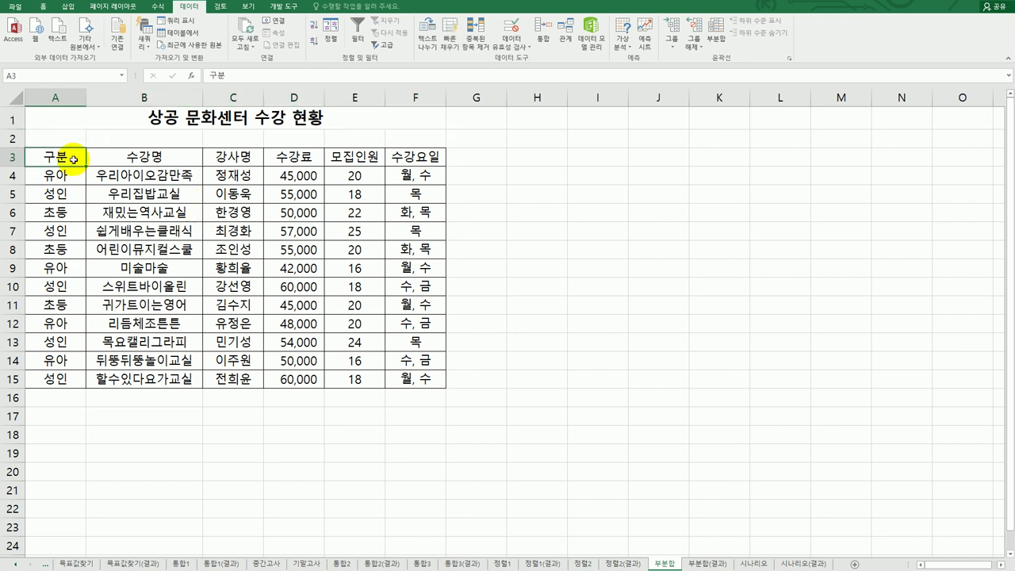
left_click(284, 159)
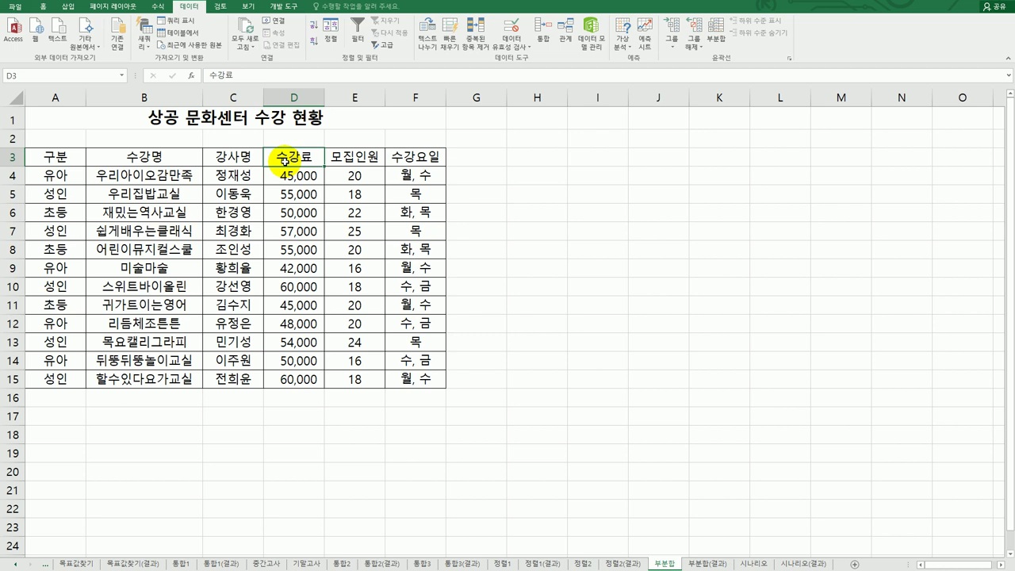
left_click(337, 160)
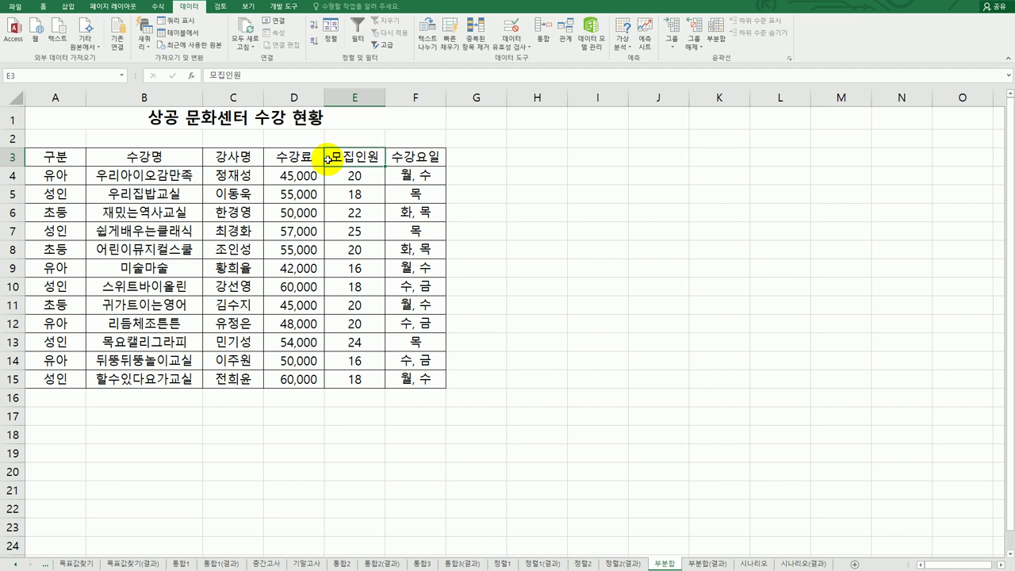
left_click(45, 160)
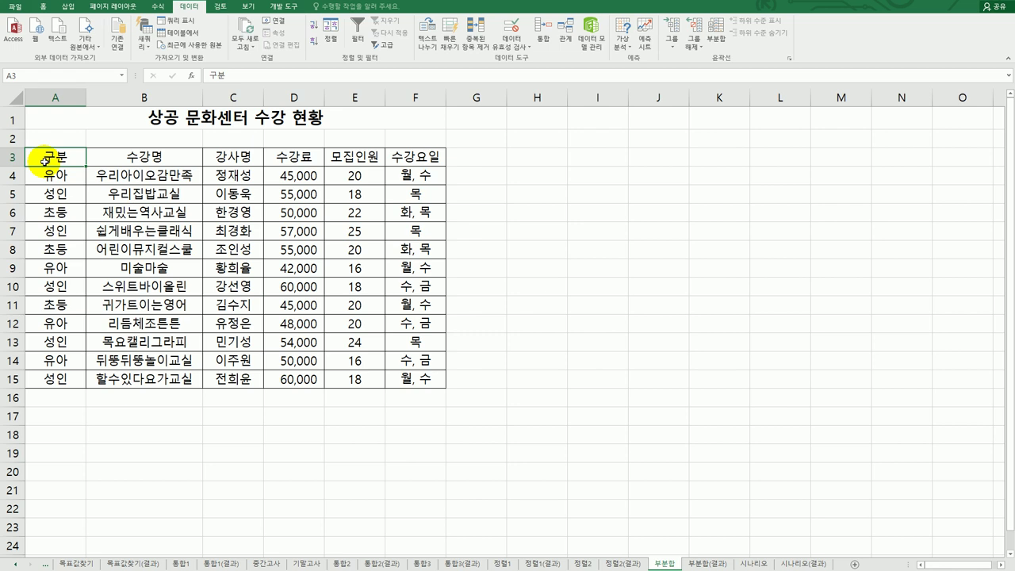
left_click_drag(46, 170, 407, 178)
left_click_drag(75, 194, 408, 193)
left_click_drag(50, 212, 412, 211)
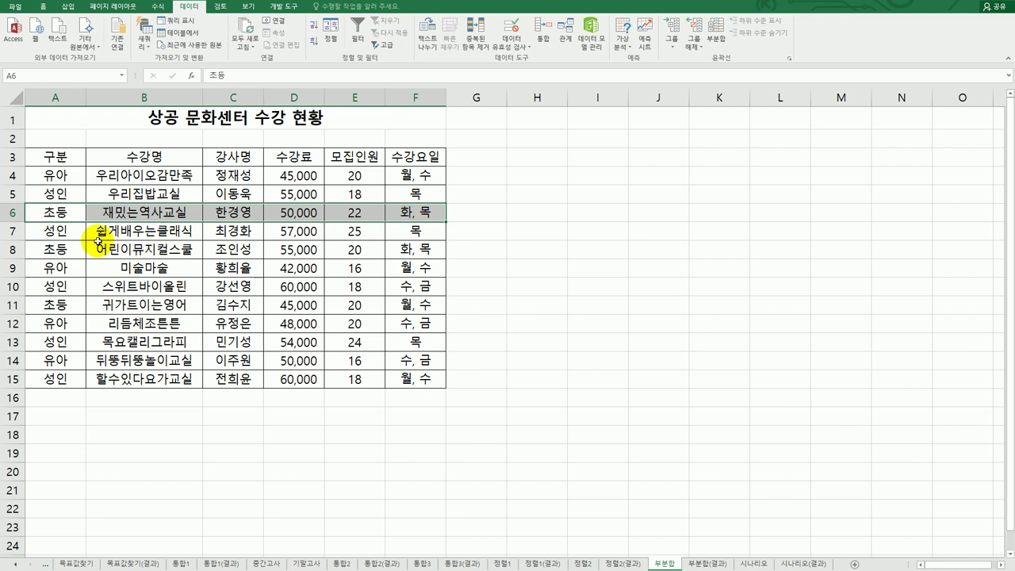
left_click_drag(32, 231, 417, 227)
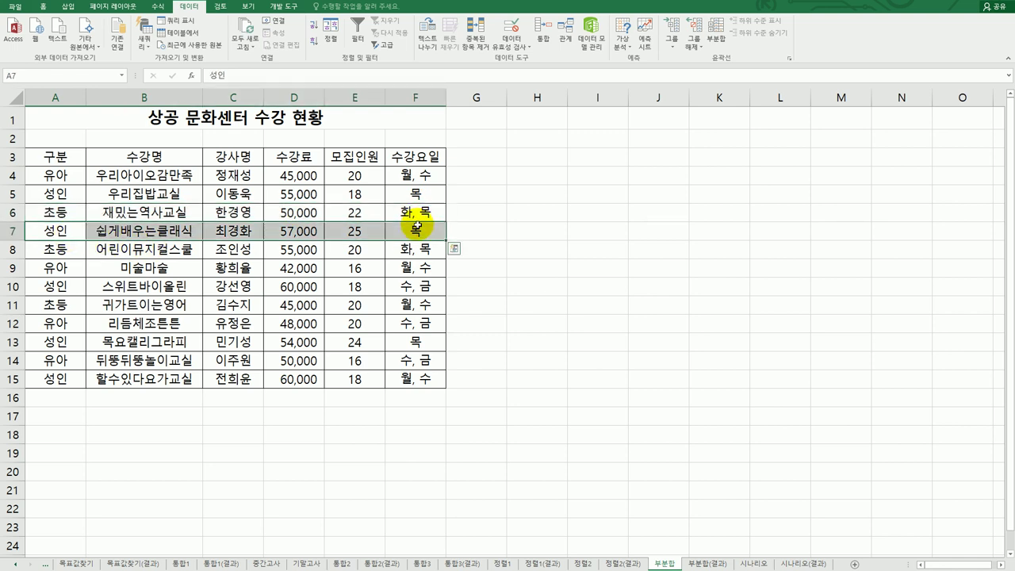
left_click(74, 161)
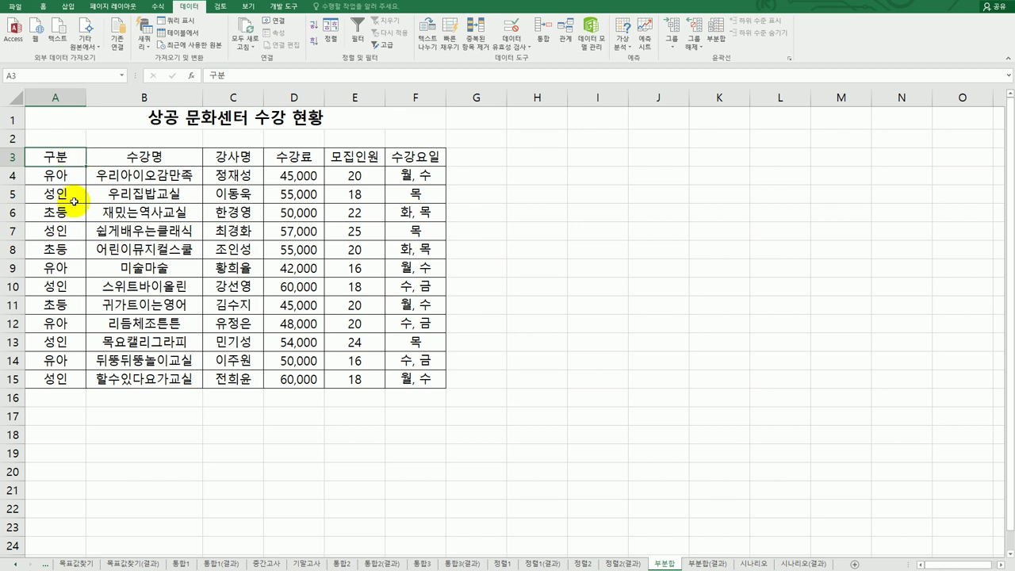
Sort the course table by 구분 in ascending order, then by 수강료 in descending order
left_click(65, 251)
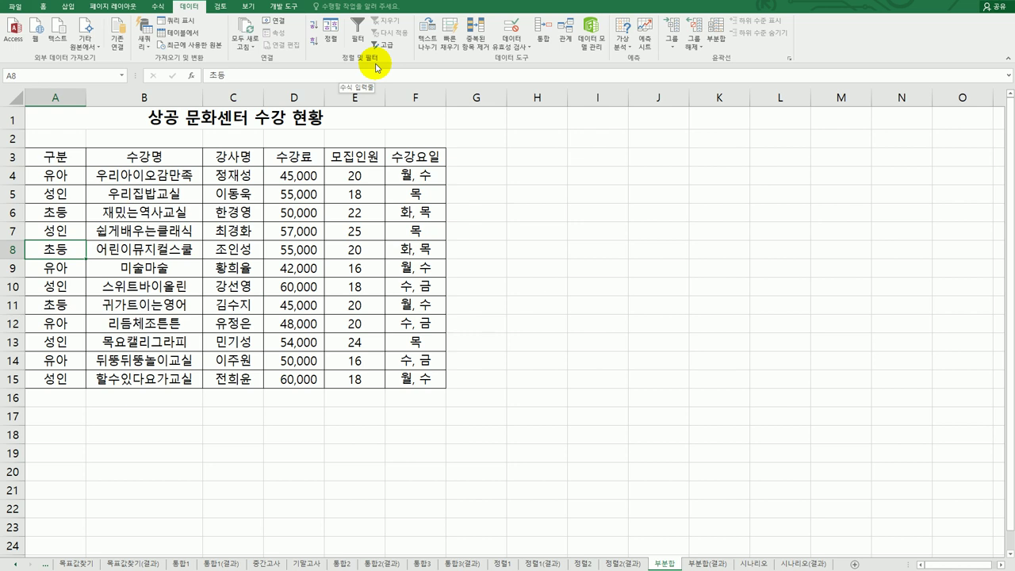
left_click(327, 36)
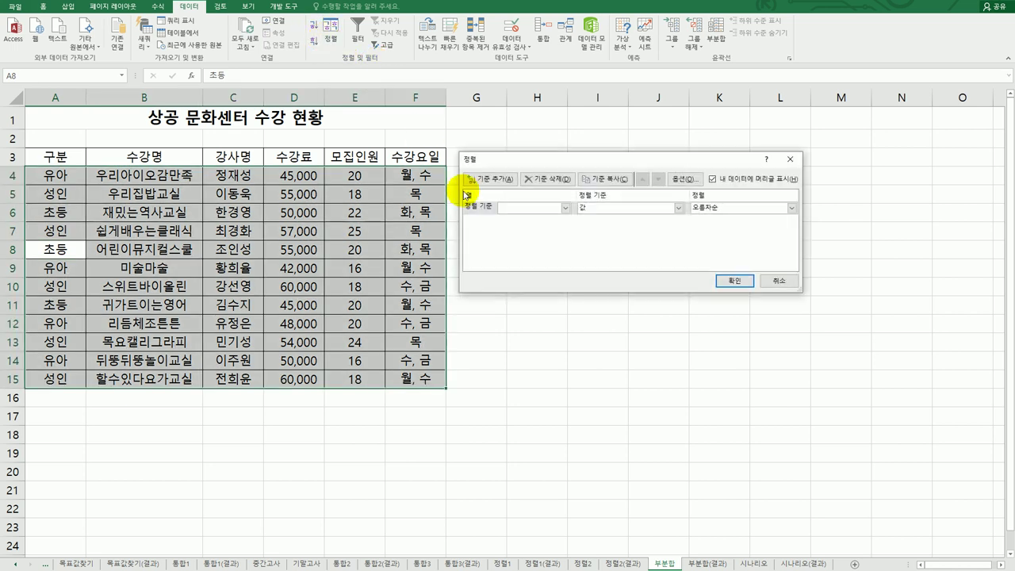
left_click(565, 208)
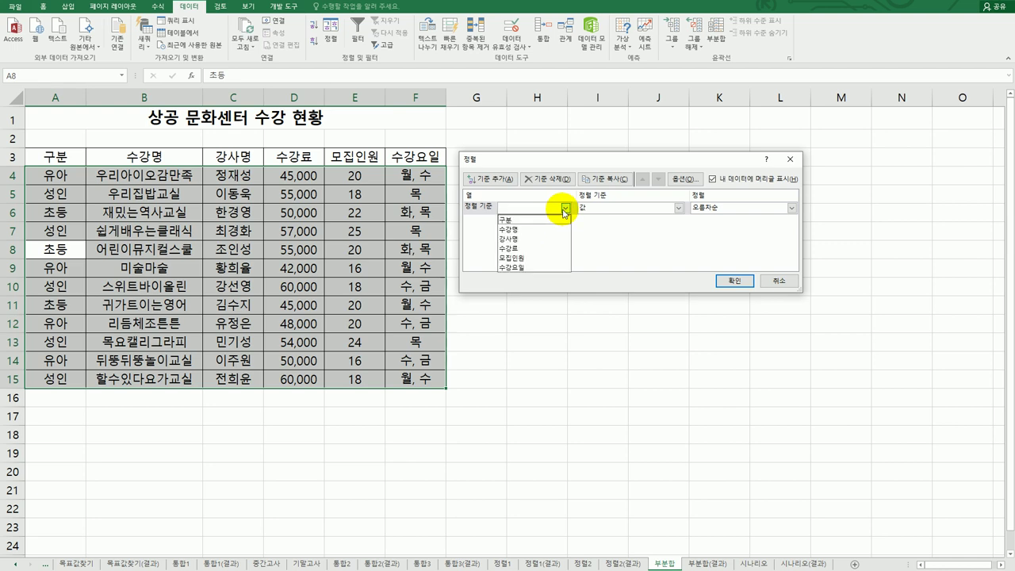
left_click(557, 220)
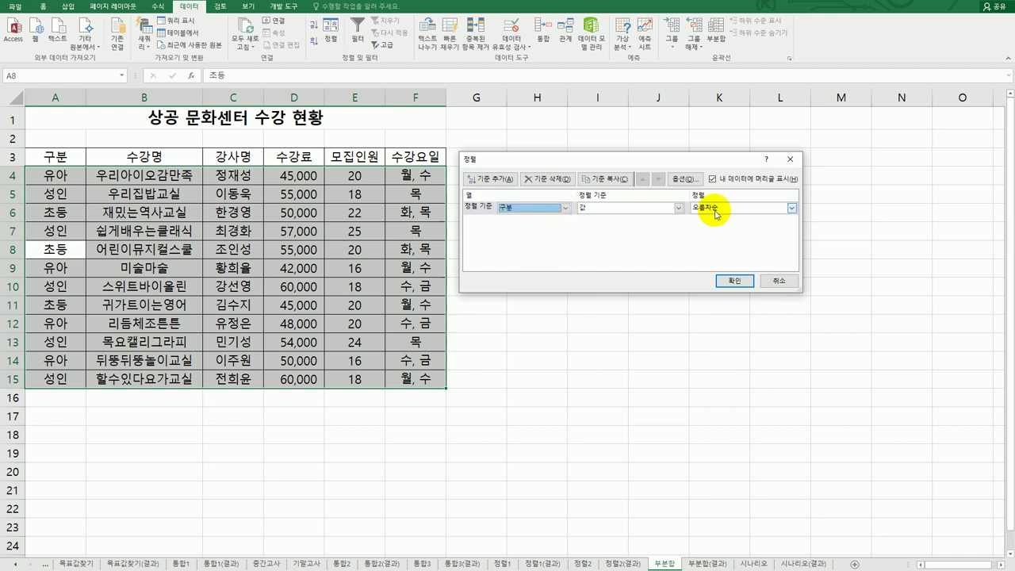
left_click(494, 178)
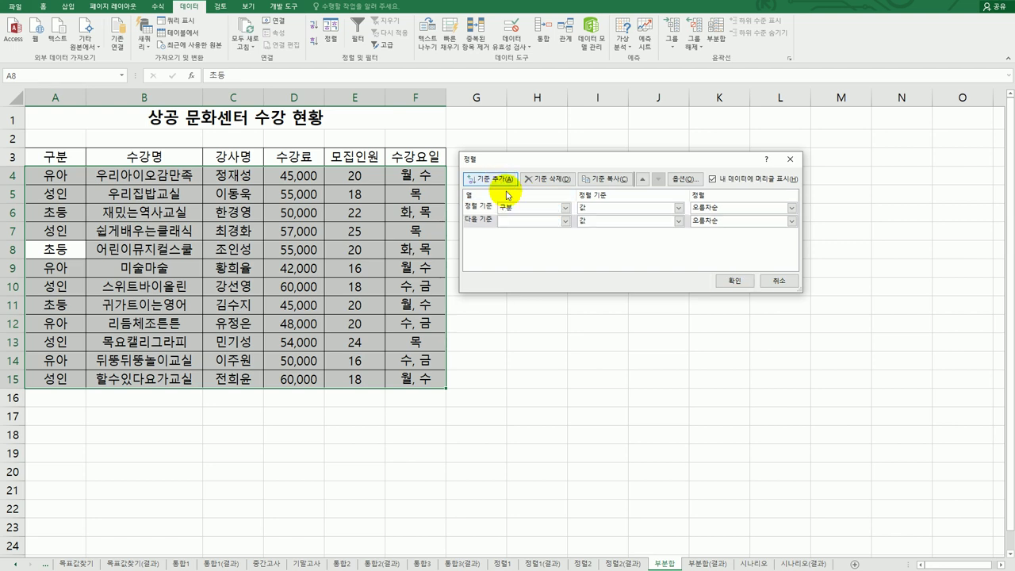
left_click(565, 221)
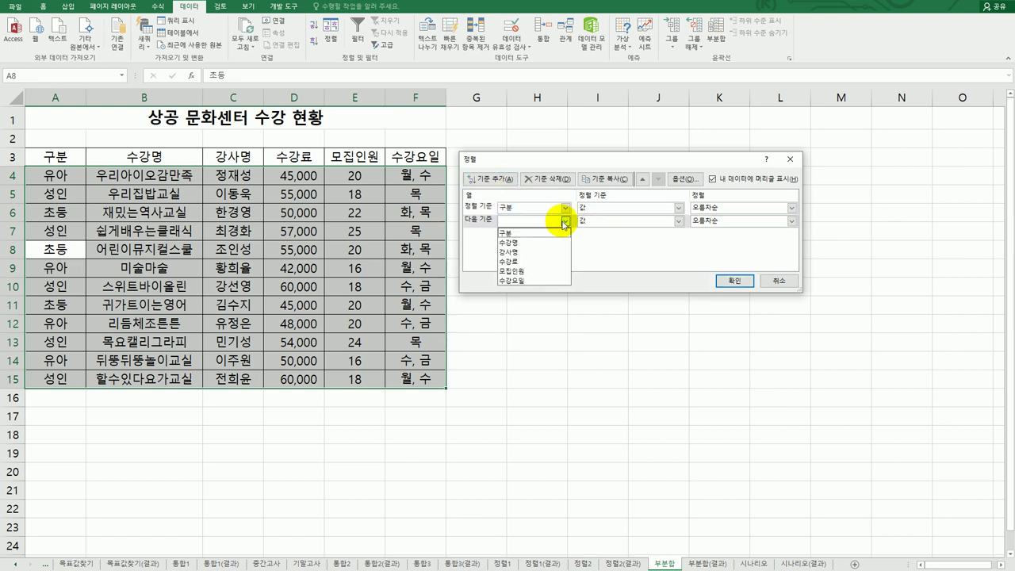
left_click(545, 261)
left_click(716, 224)
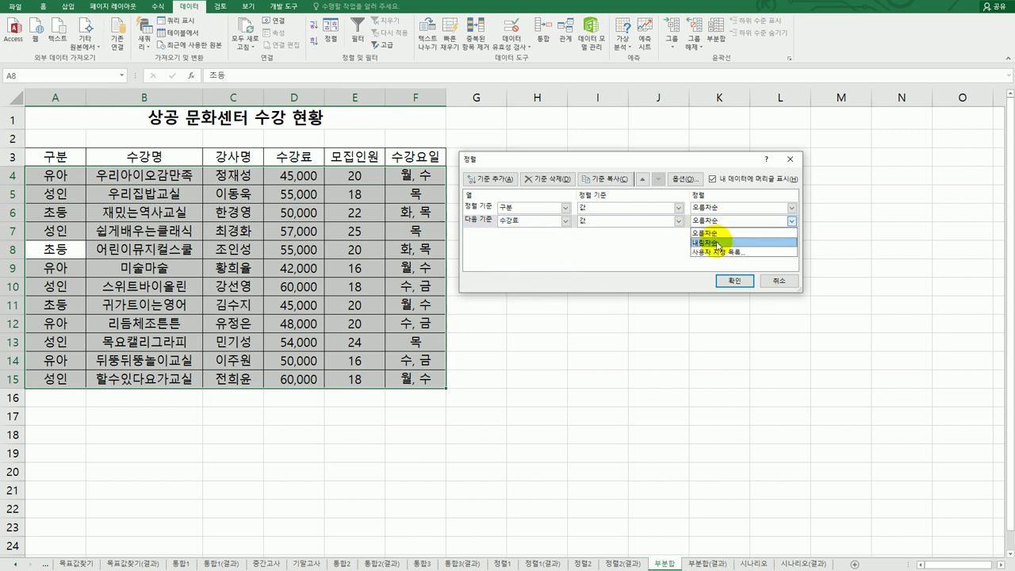
left_click(716, 245)
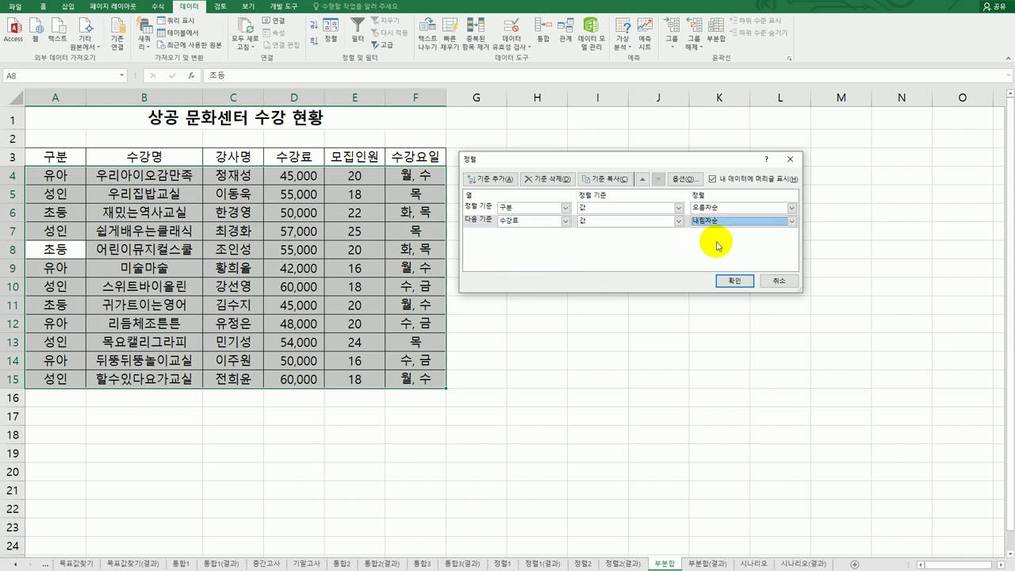
left_click(716, 281)
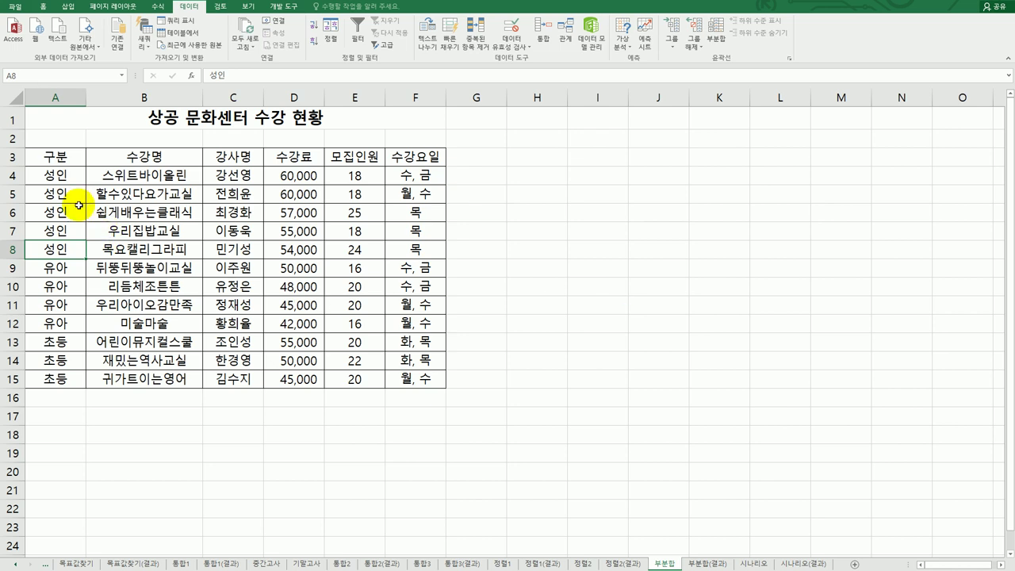
left_click_drag(57, 174, 62, 321)
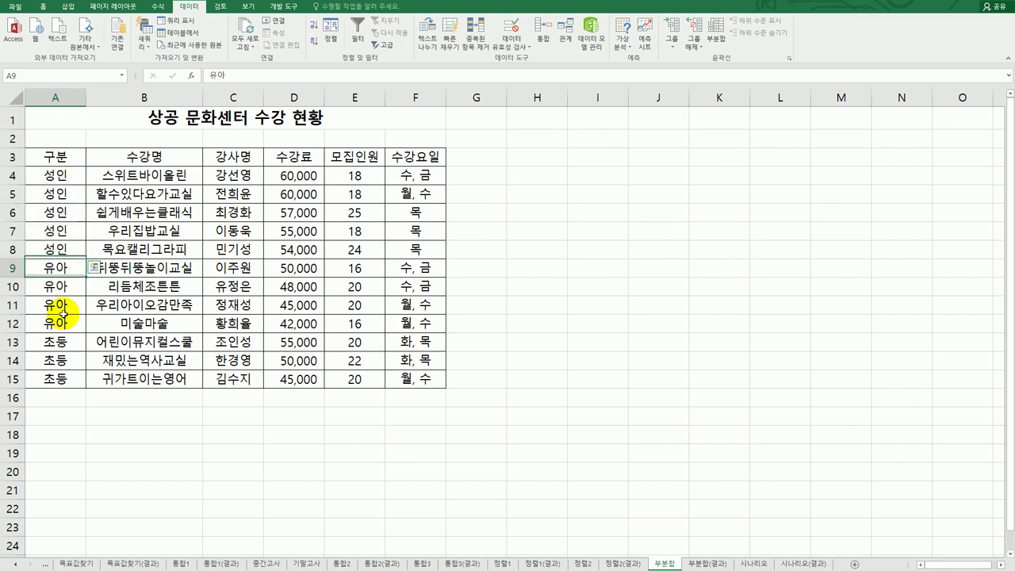
left_click(305, 175)
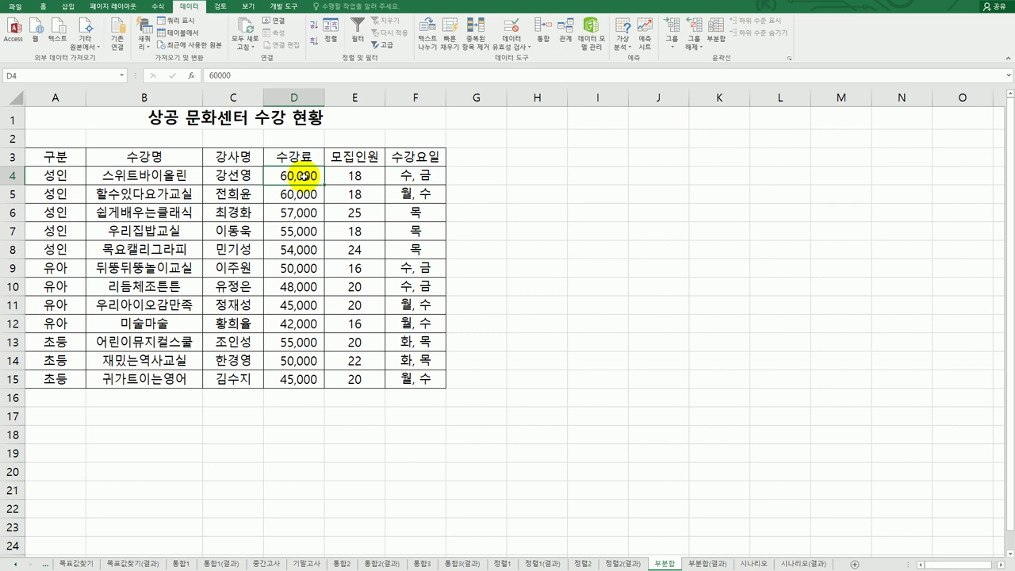
left_click_drag(304, 175, 304, 249)
left_click(539, 371)
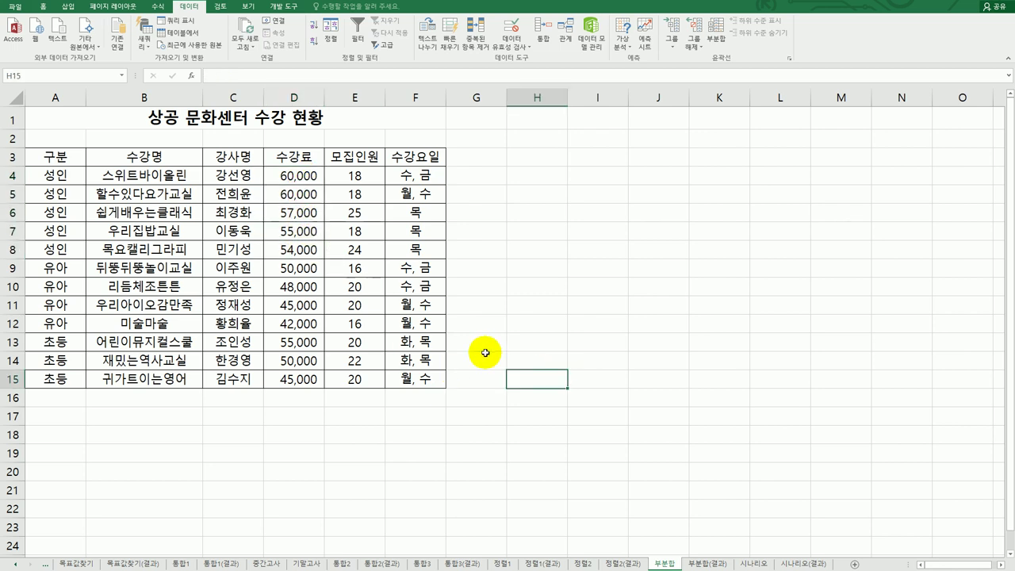
Add subtotals to the sorted table grouped by 구분, using the 평균 function on 수강료 only
left_click(277, 225)
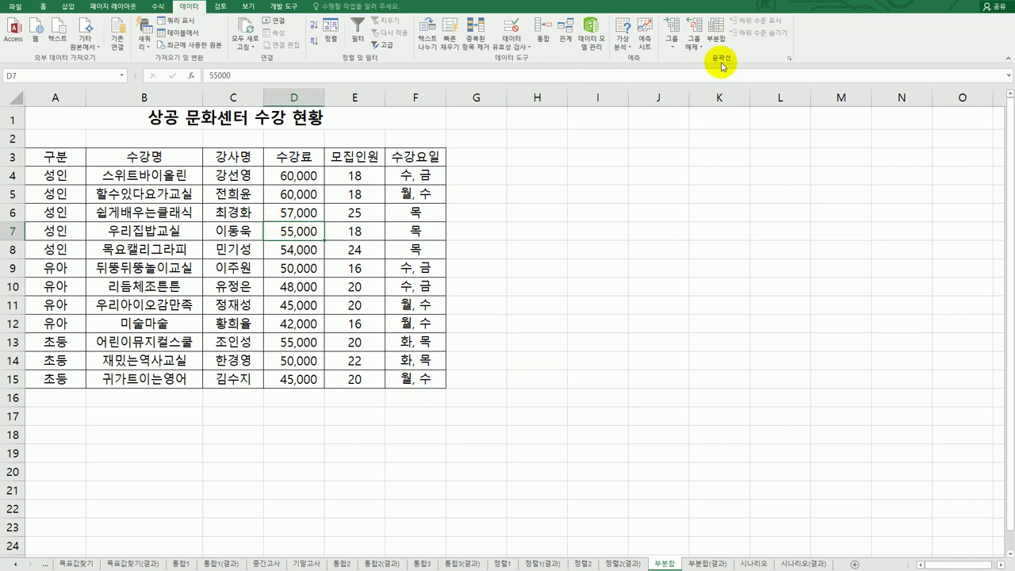
left_click(716, 33)
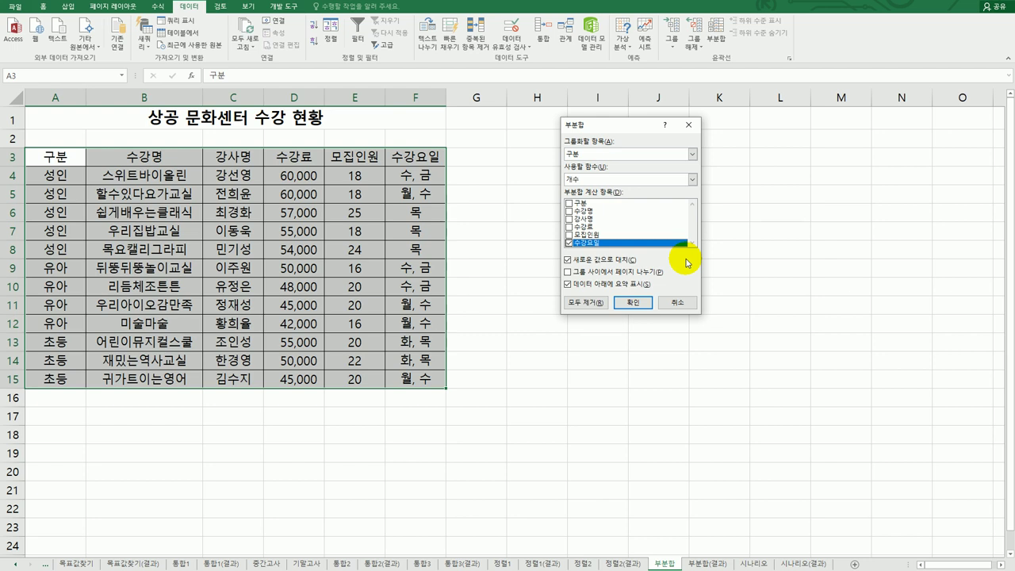
left_click_drag(616, 121, 577, 137)
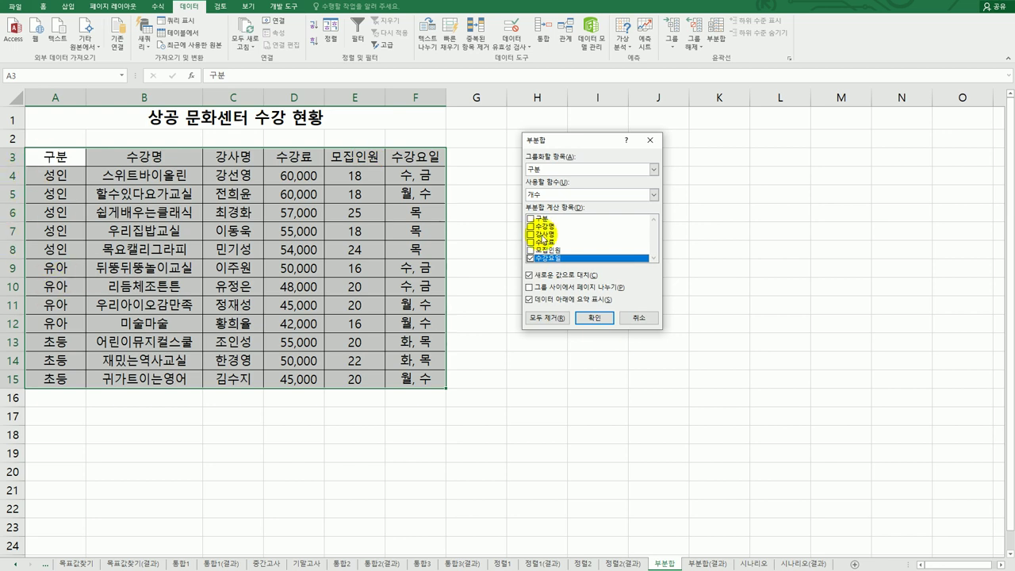
left_click(567, 198)
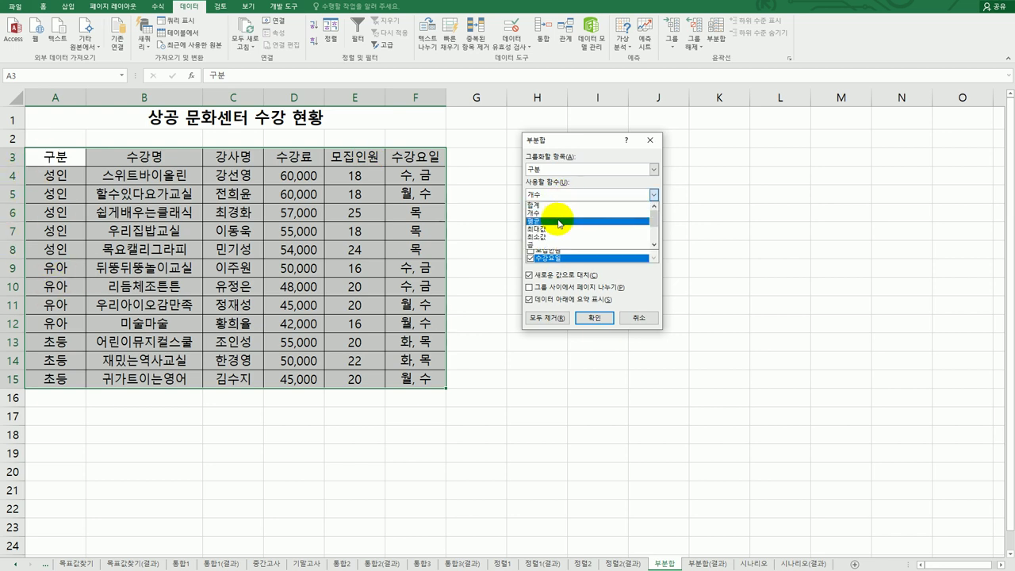
left_click(558, 220)
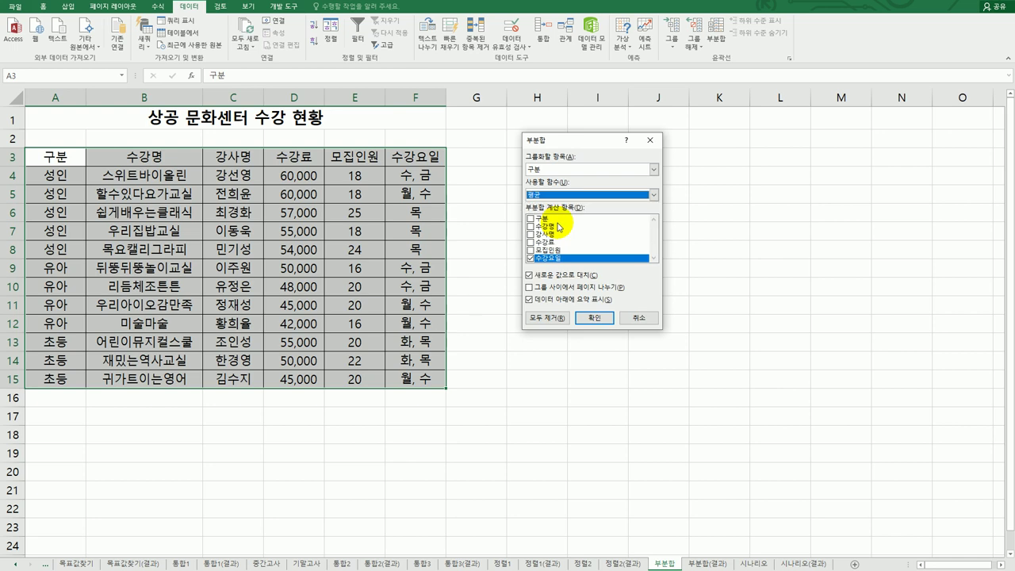
left_click(530, 257)
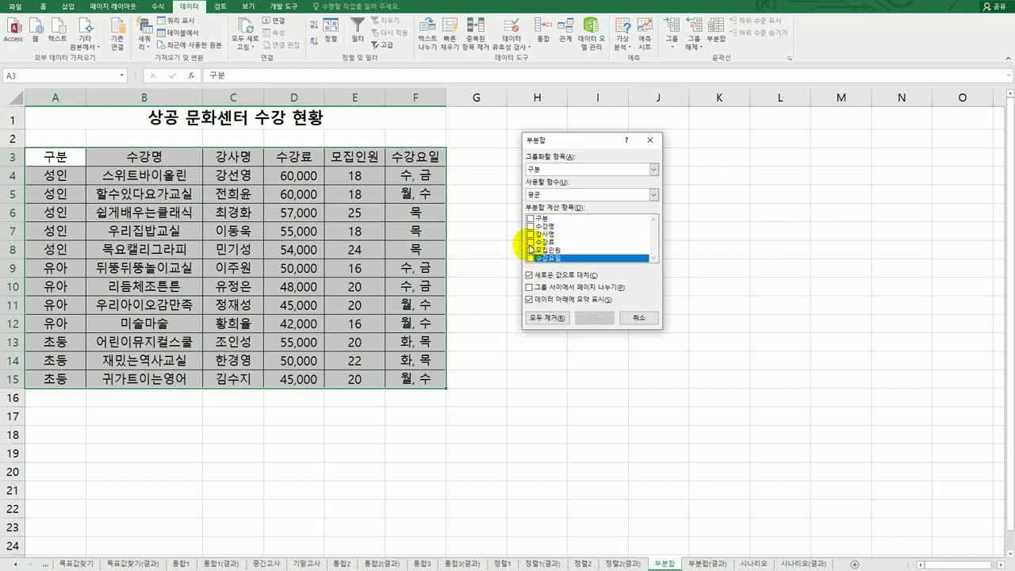
left_click(530, 242)
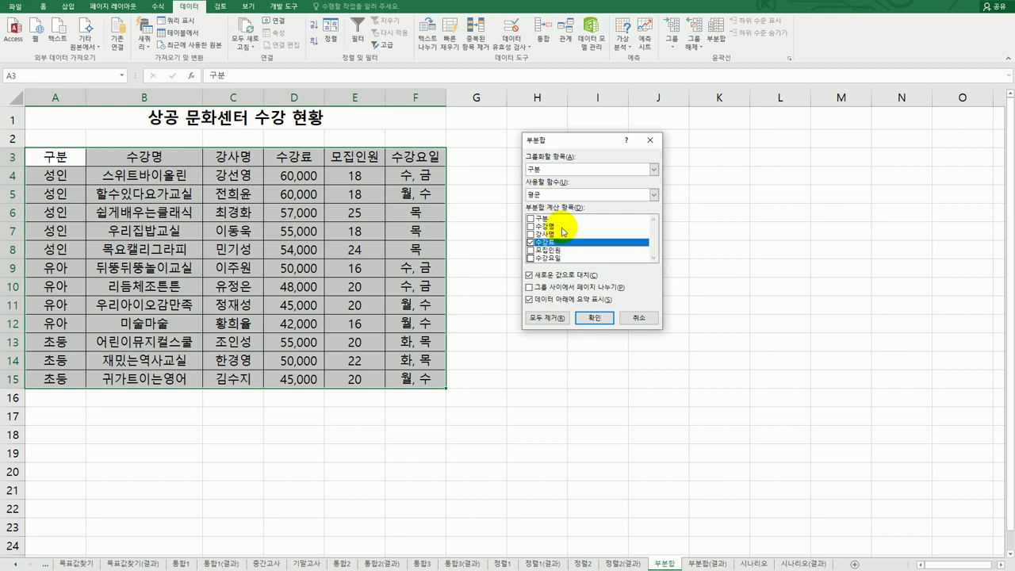
left_click(588, 317)
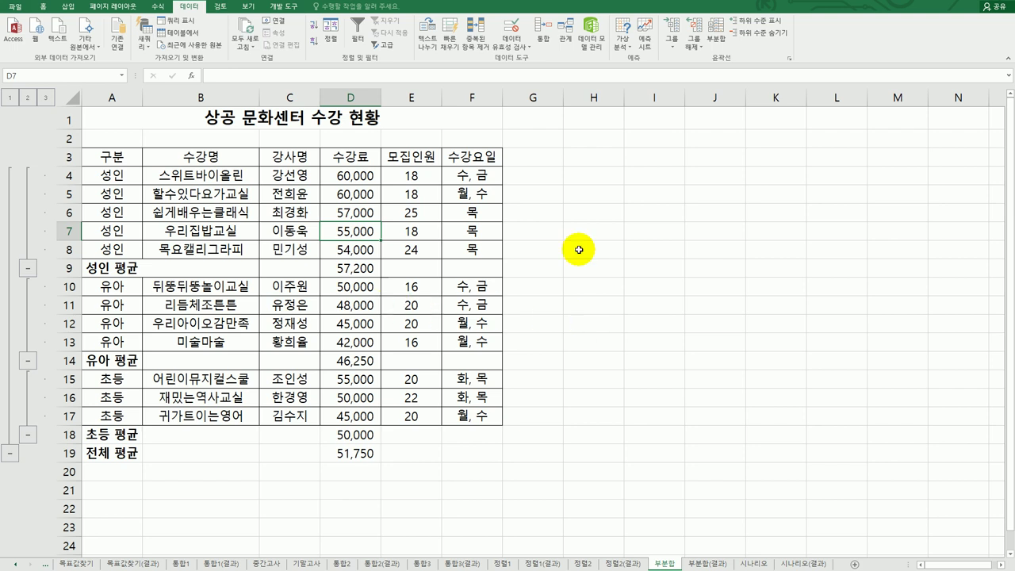
Add a second subtotal grouped by 구분 with the 합계 function on 모집인원 only, without replacing the existing average subtotals
left_click(721, 48)
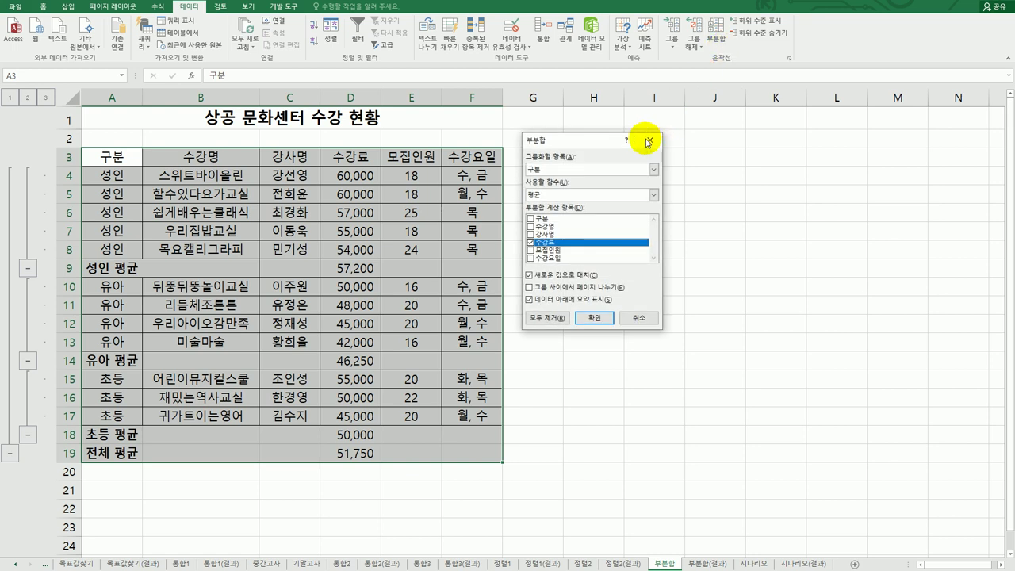
left_click(564, 197)
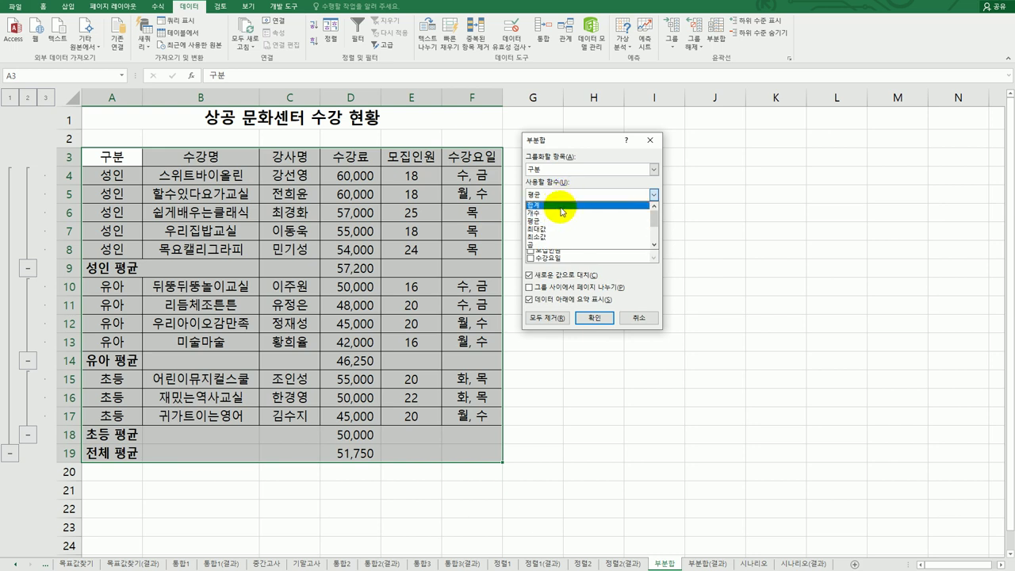
left_click(561, 207)
left_click(561, 207)
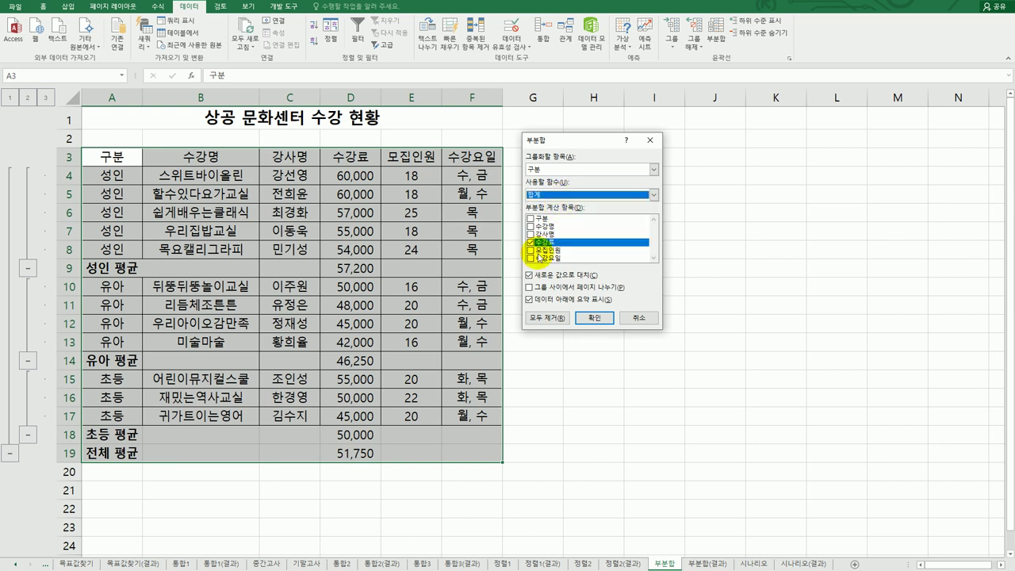
left_click(530, 243)
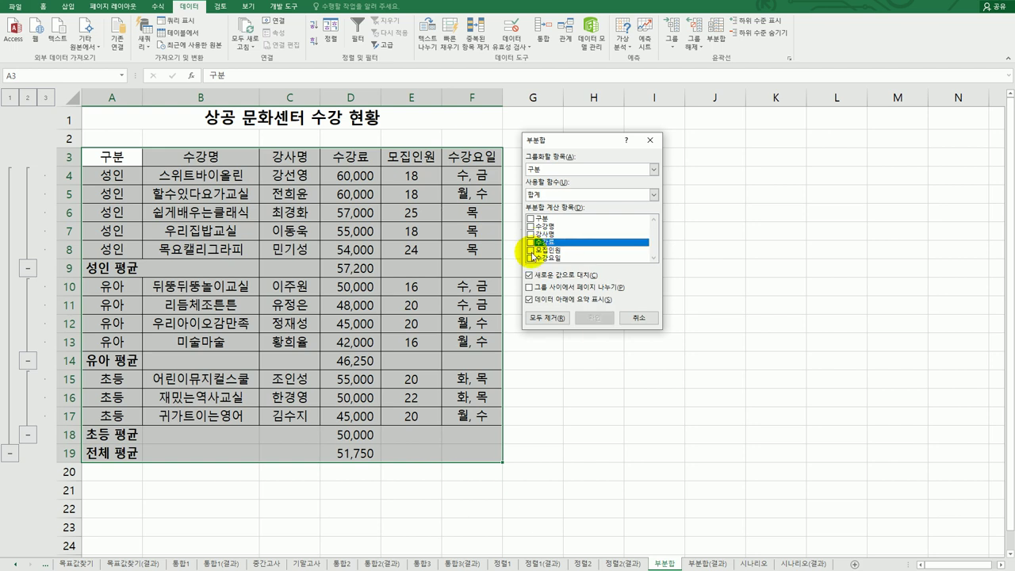
left_click(531, 251)
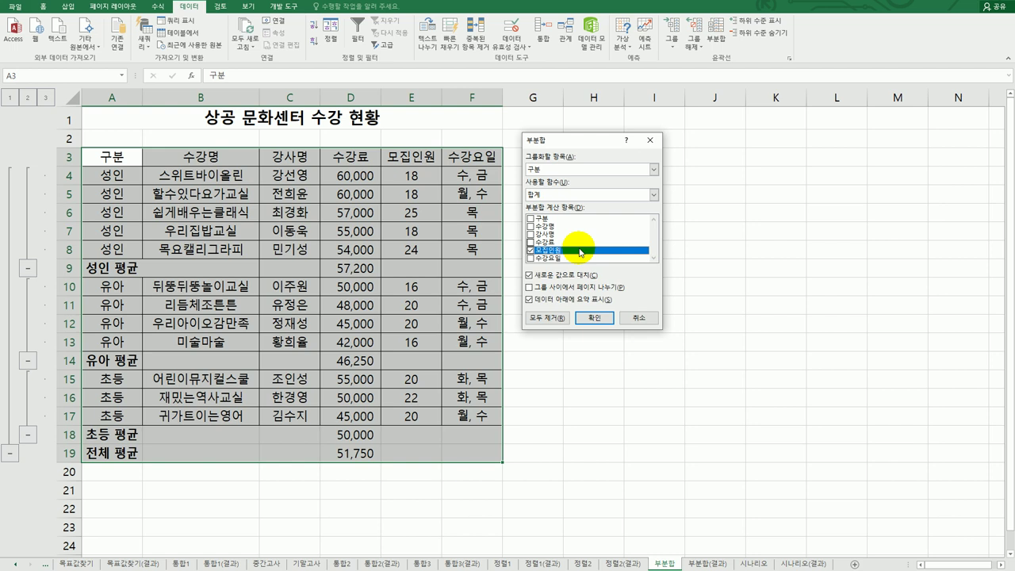
left_click(565, 276)
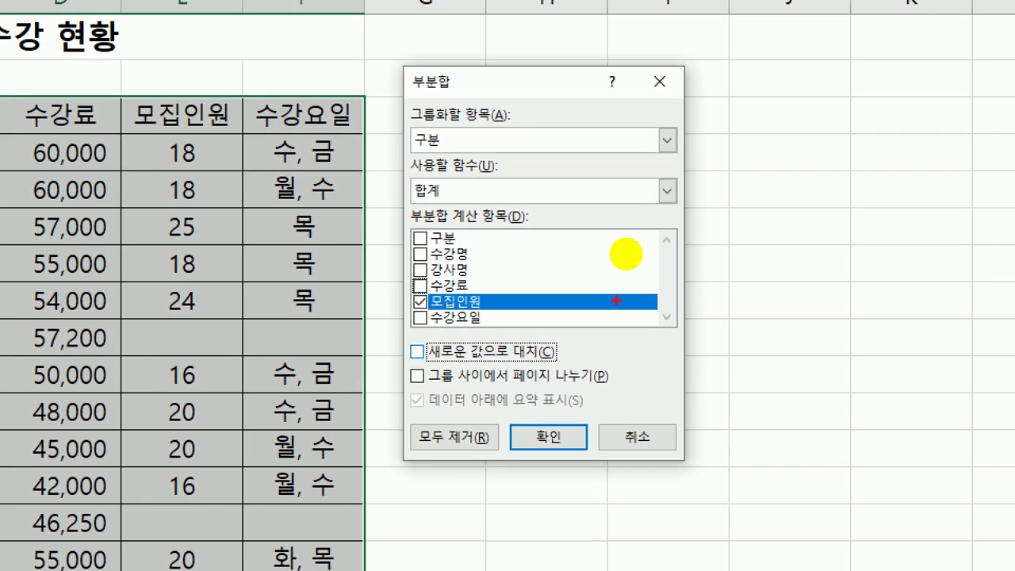
mouse_move(547, 366)
left_mouse_down()
mouse_move(408, 357)
mouse_move(533, 349)
left_mouse_up()
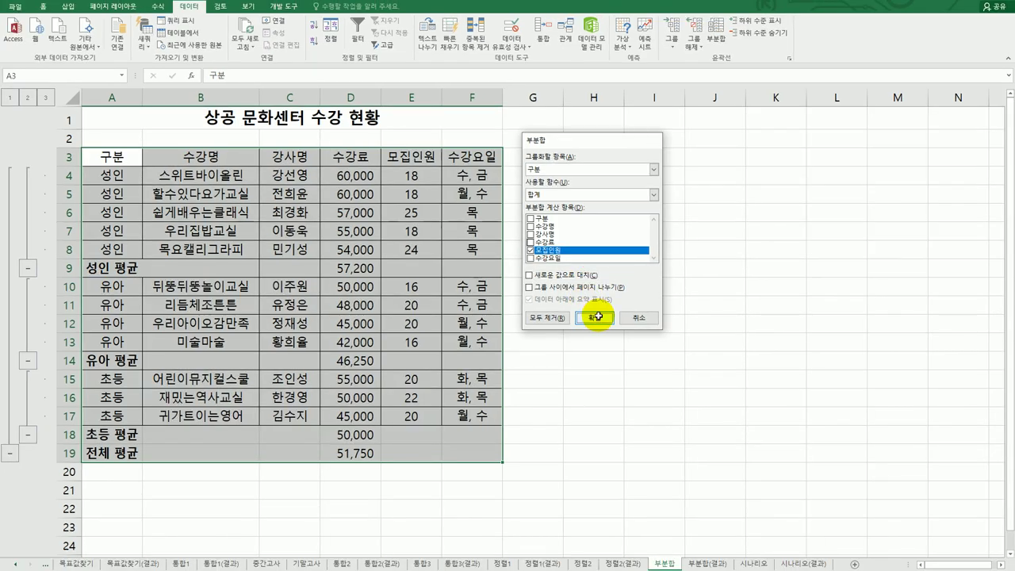
left_click(548, 436)
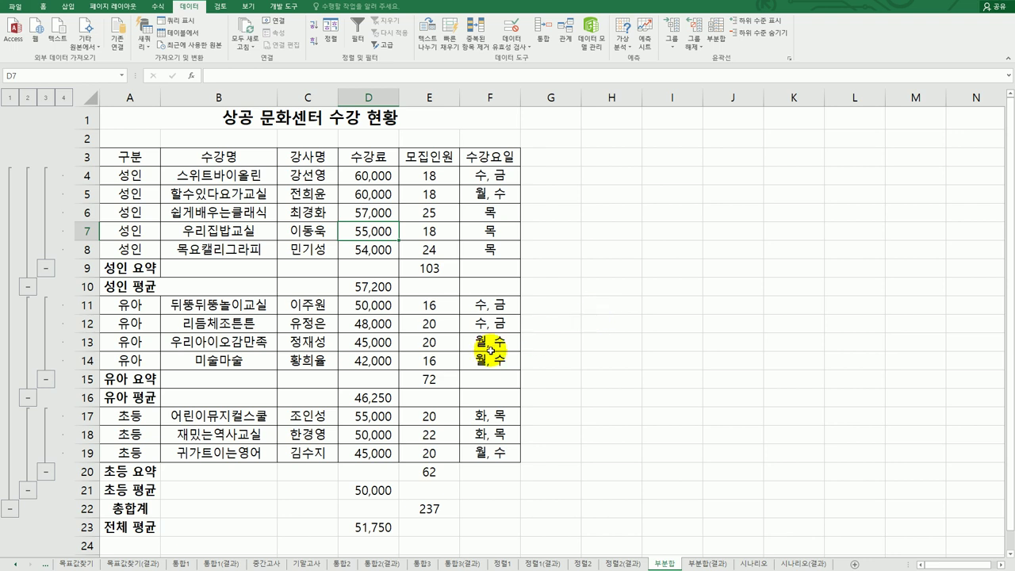
Replace every occurrence of 요약 with 합계 in the subtotal label range A9:A23
left_click(134, 377)
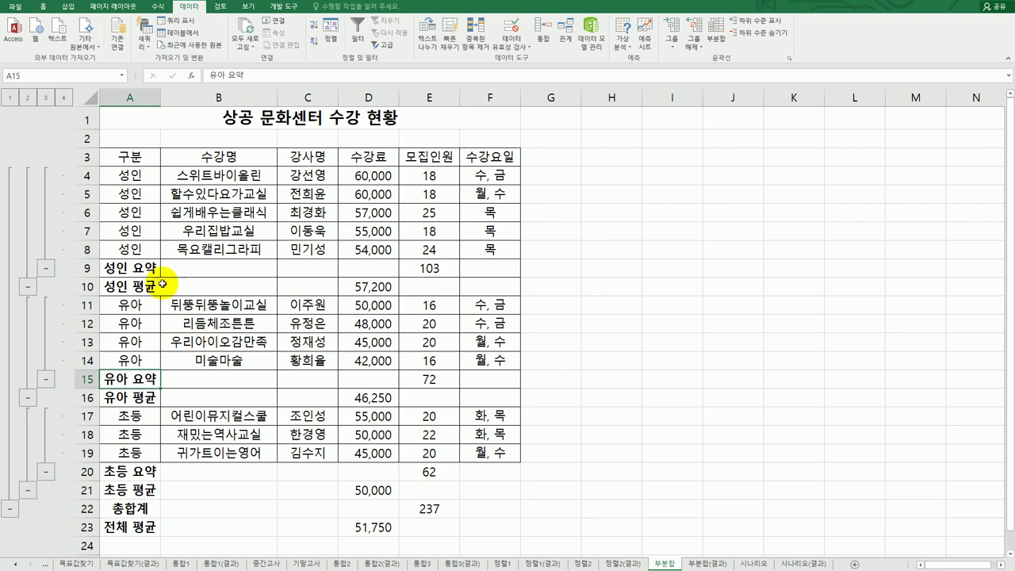
left_click_drag(150, 268, 146, 521)
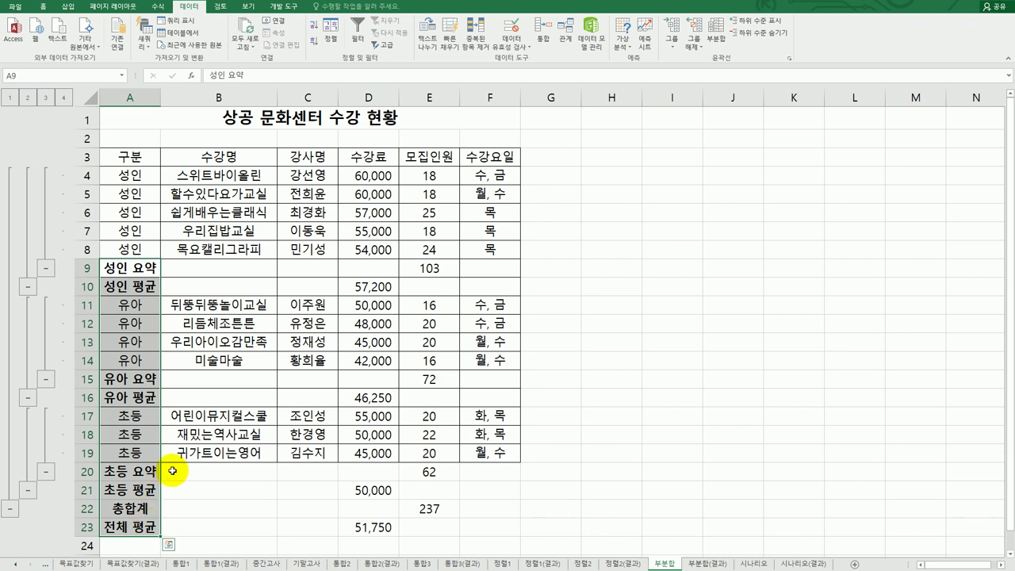
left_click(44, 6)
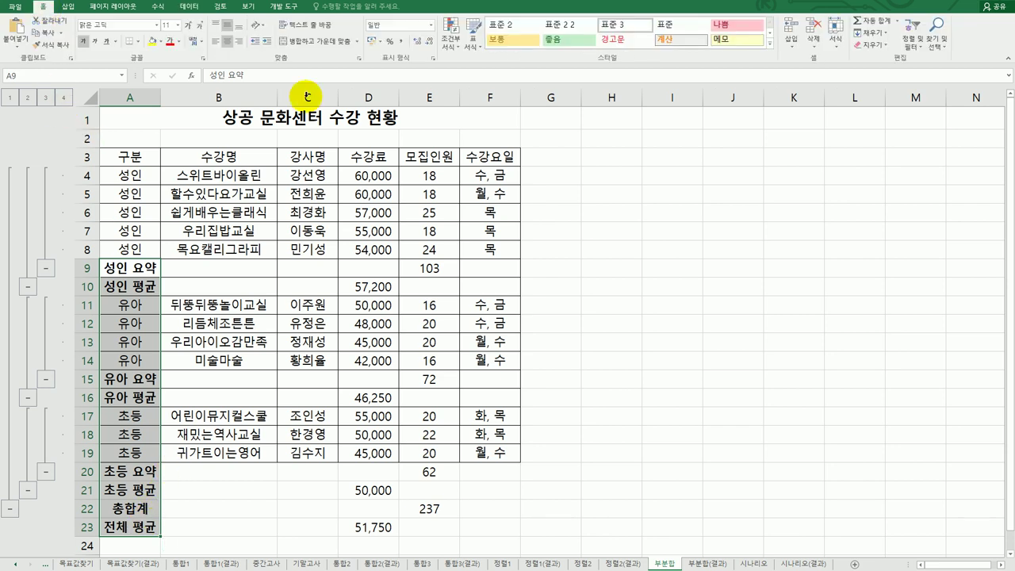
left_click(932, 46)
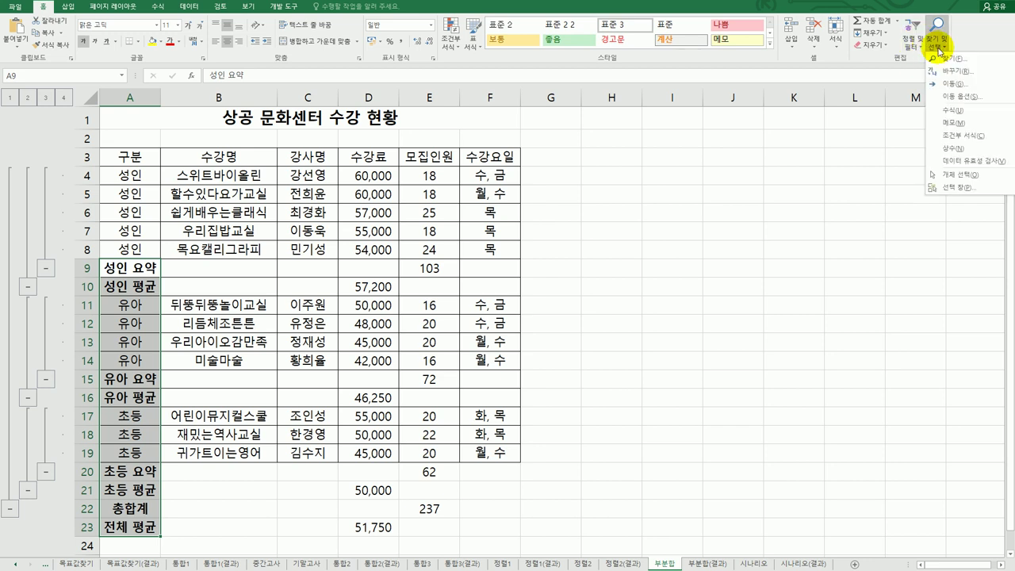
left_click(940, 71)
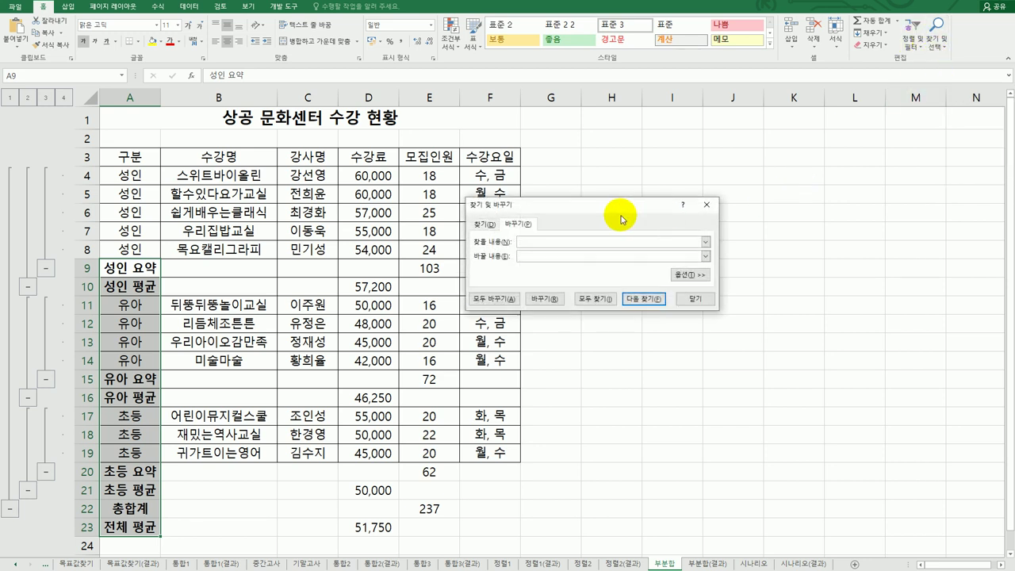
left_click_drag(712, 207, 738, 207)
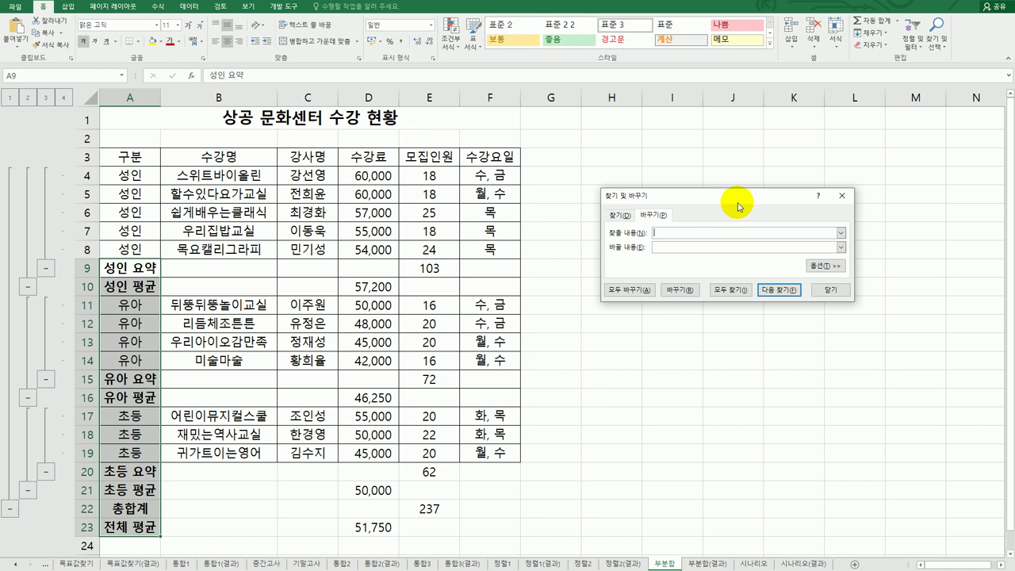
type("요약")
key("Tab")
type("합계")
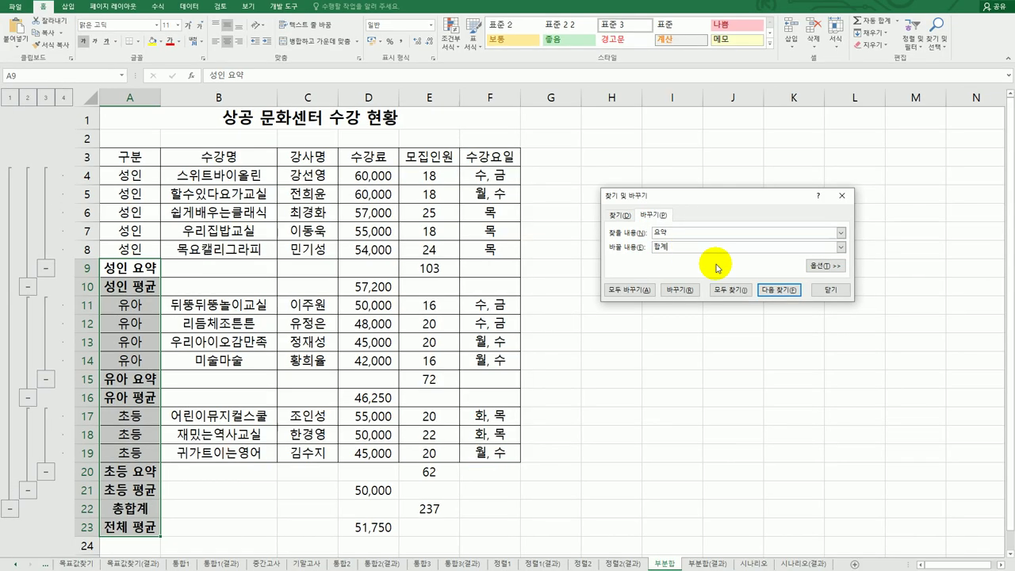
left_click(648, 290)
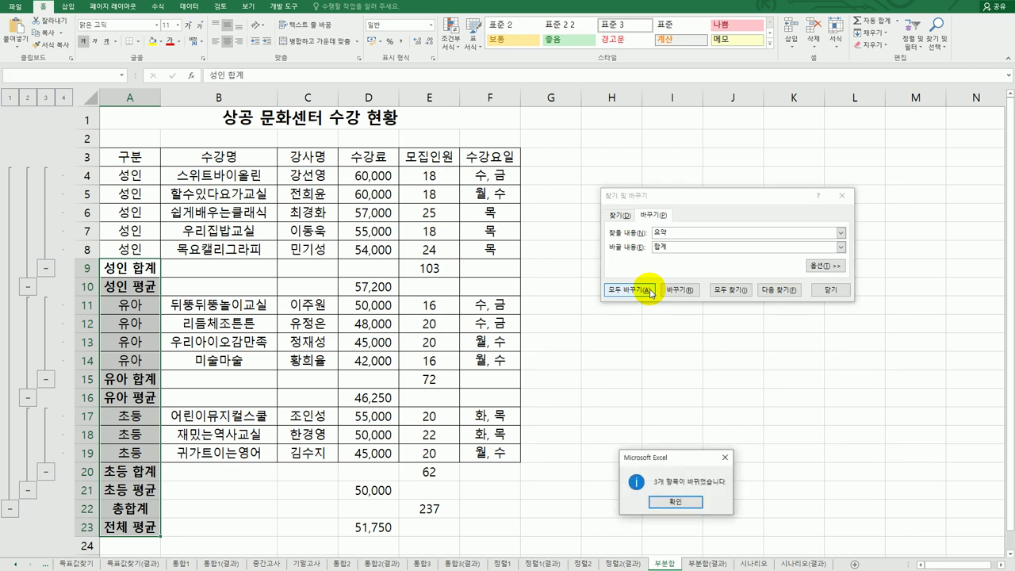
left_click_drag(632, 435, 589, 375)
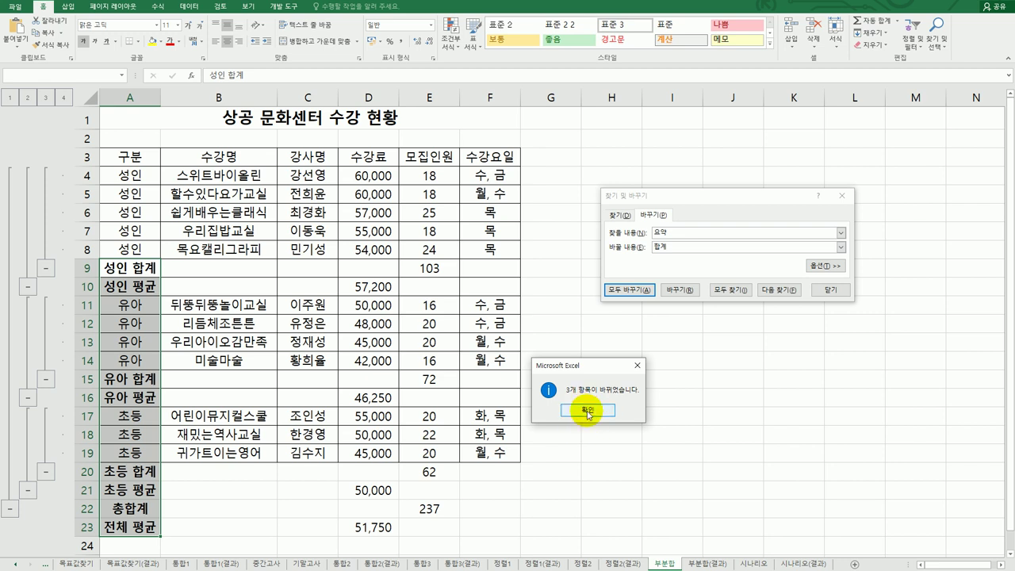
left_click(588, 411)
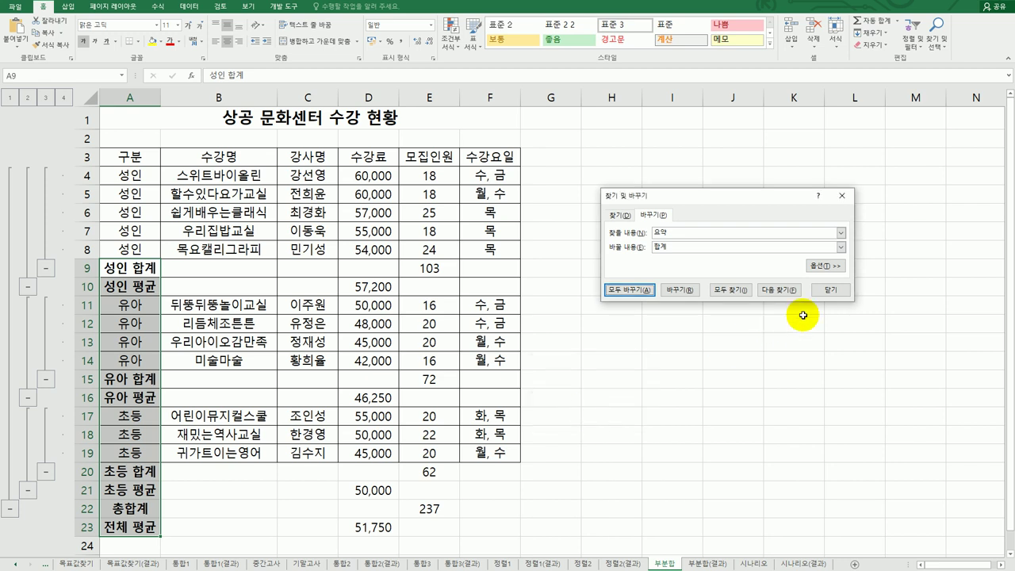
left_click(821, 293)
Autofit the width of column A to its labels
left_click(708, 406)
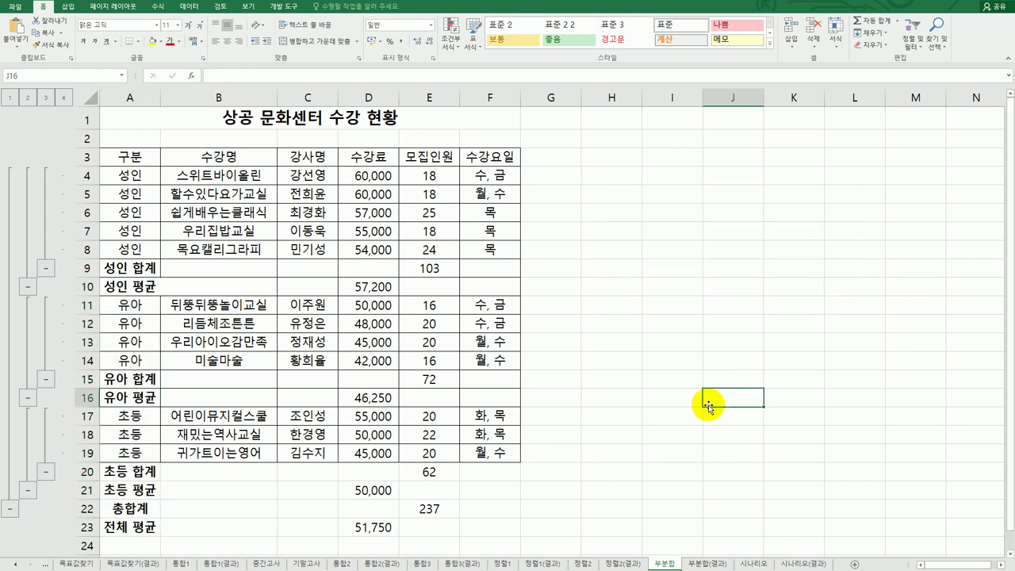
double_click(161, 98)
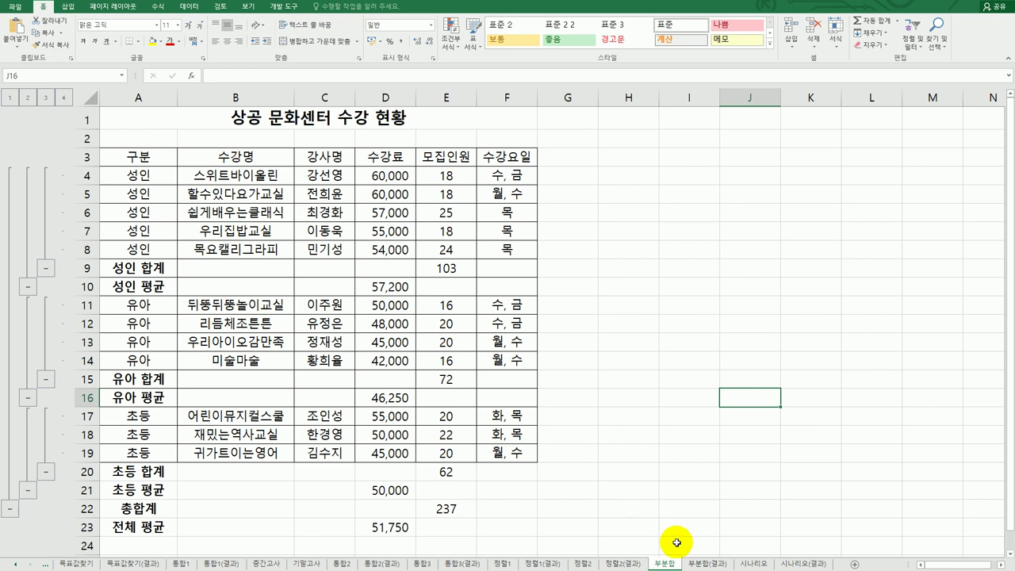
Compare the finished 부분합 sheet with the 부분합(결과) answer sheet, alternating between the two
left_click(705, 563)
left_click(664, 563)
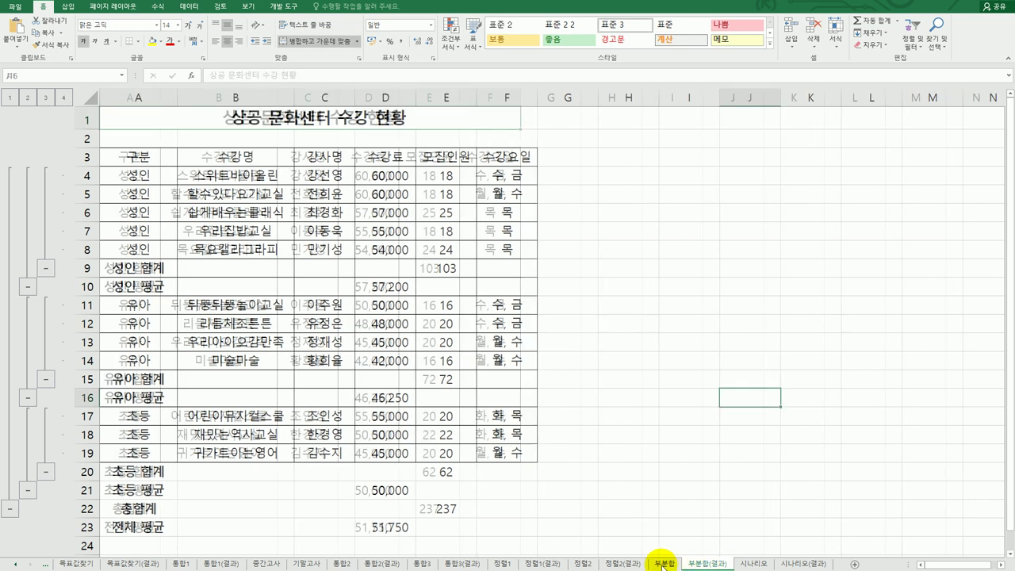
left_click(692, 564)
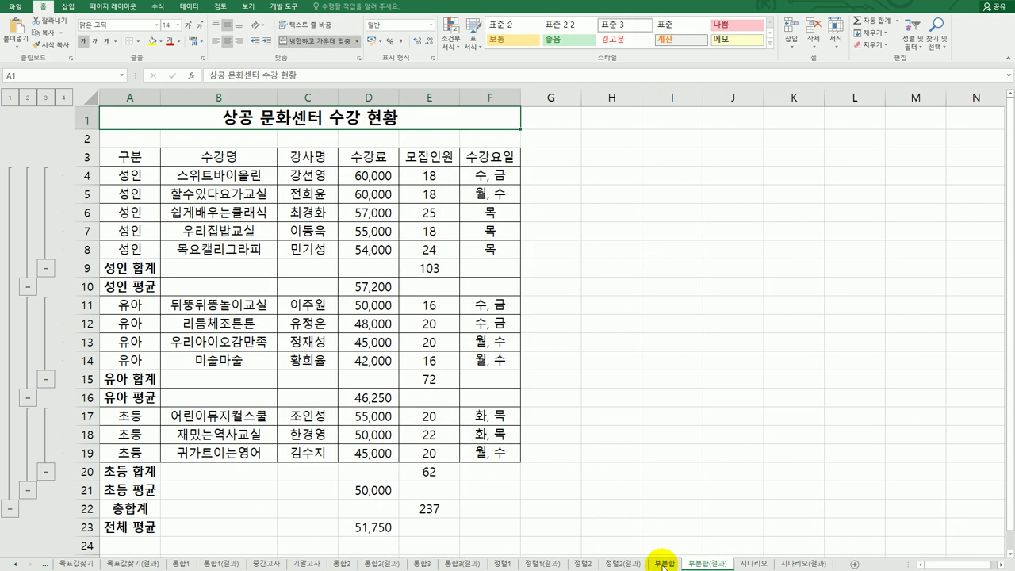
left_click(664, 564)
left_click(695, 565)
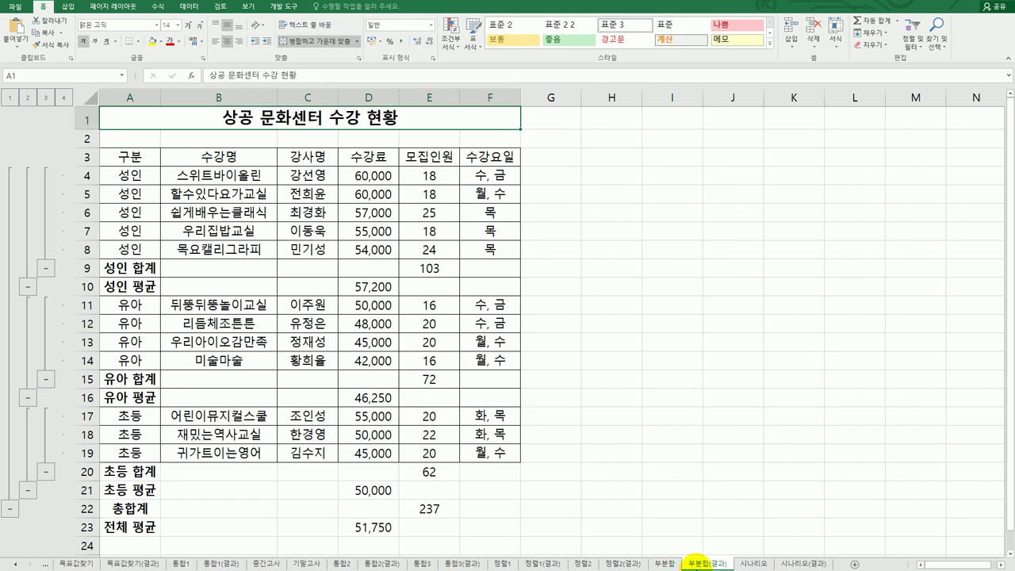